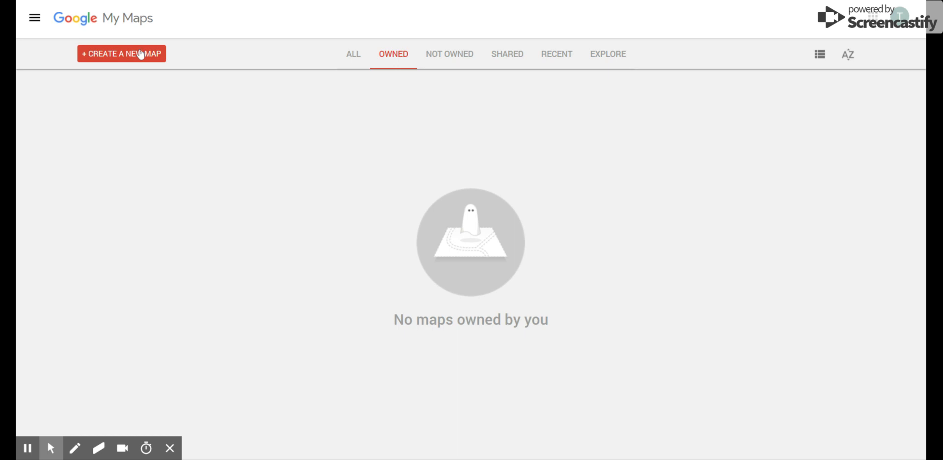
# Create a new untitled map from the My Maps home page.
pyautogui.click(142, 54)
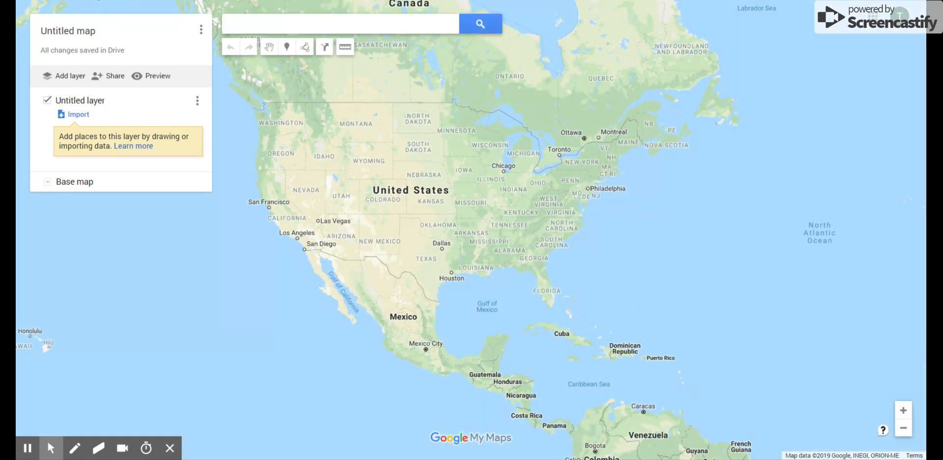
# Rename the map to the author's name followed by '_Suez Canal Map' and save the title.
pyautogui.click(80, 35)
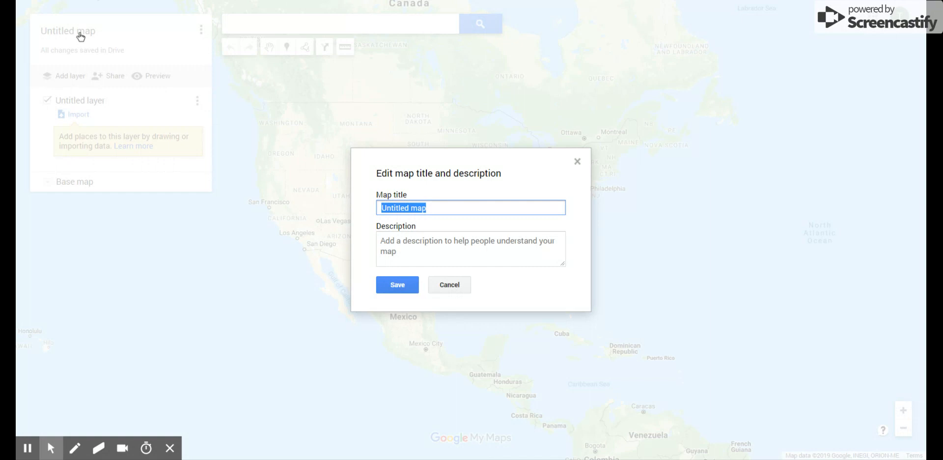
pyautogui.write('S')
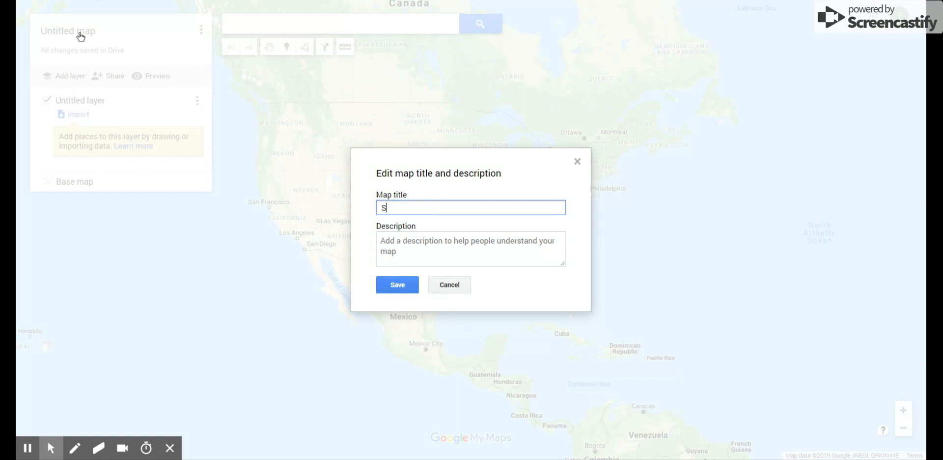
pyautogui.write('mith,Trevor_Suez Canal Map')
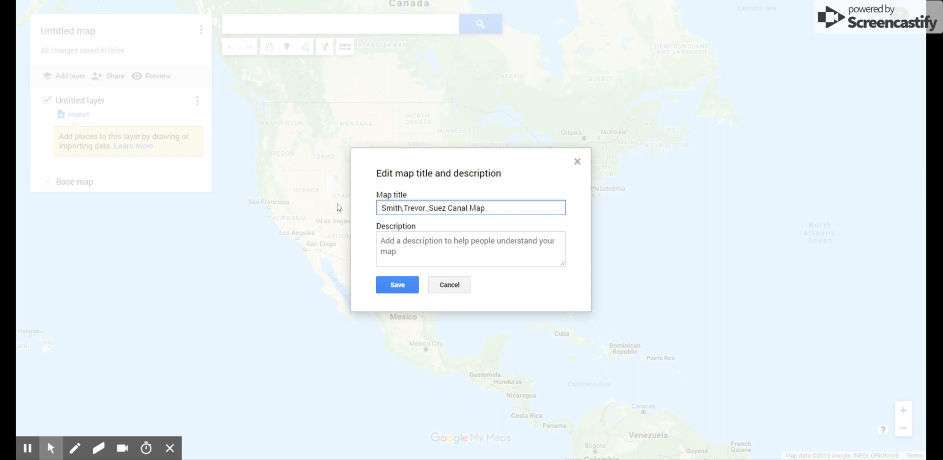
pyautogui.click(397, 285)
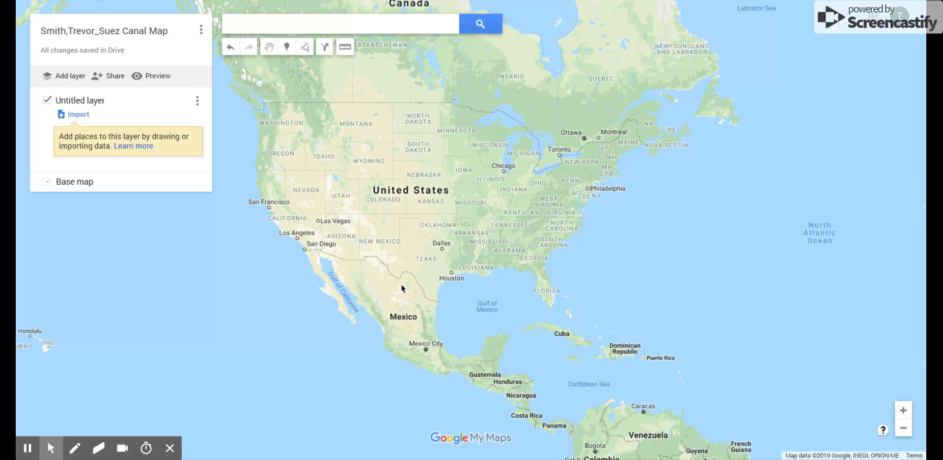
# Search 'Suez Canal' and add the Suez Canal, Egypt pin to the layer.
pyautogui.click(392, 26)
pyautogui.write('S')
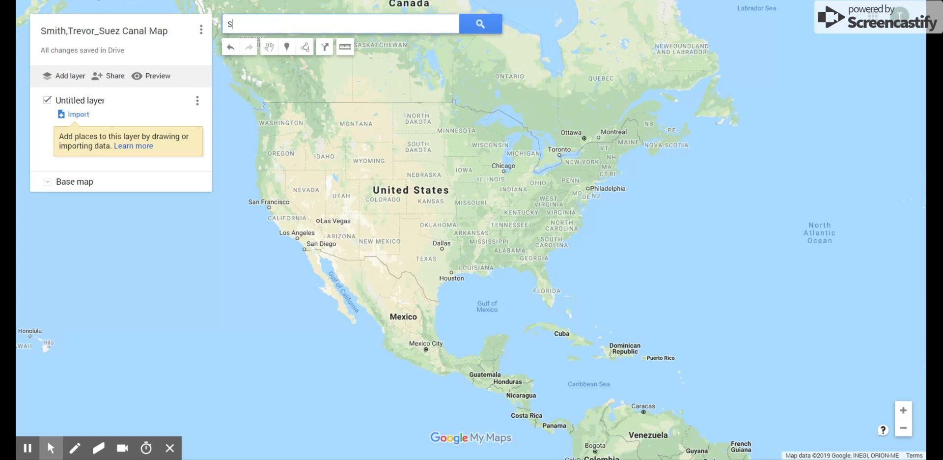
pyautogui.write('uez Canal')
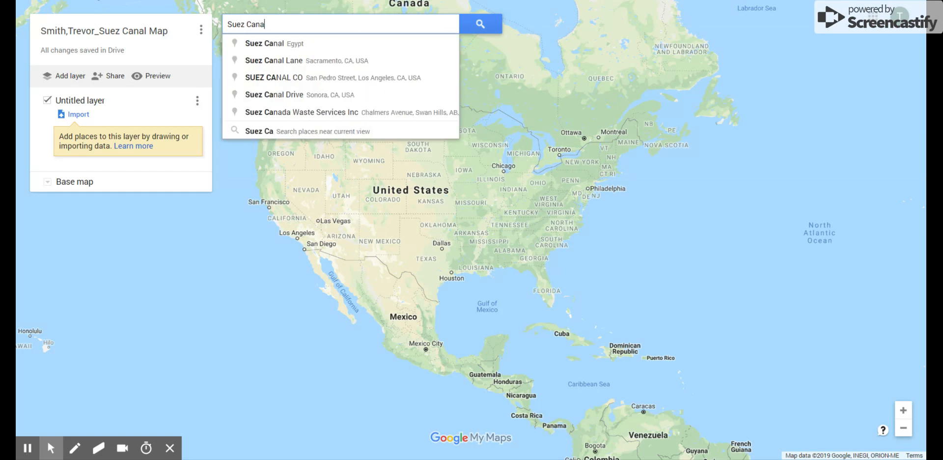
pyautogui.click(330, 47)
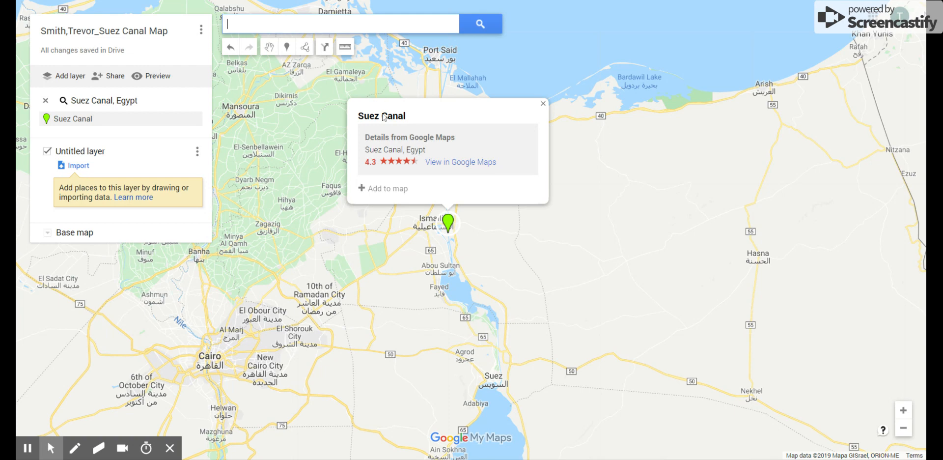
pyautogui.click(377, 195)
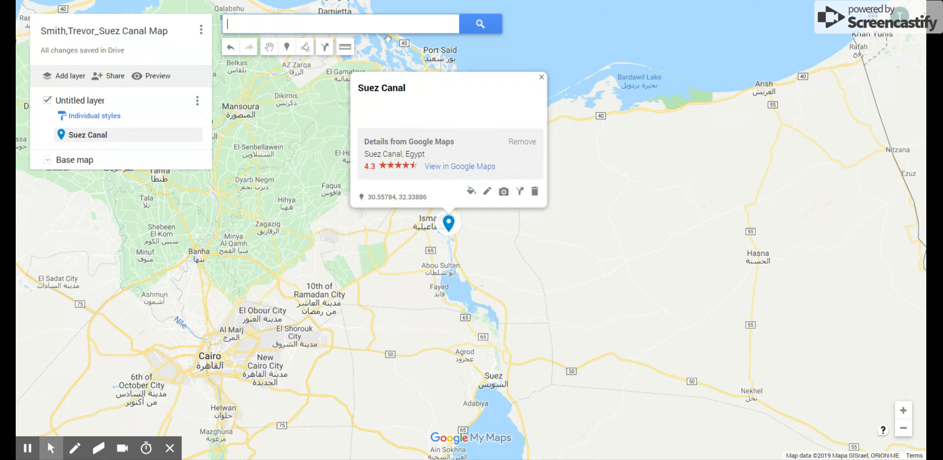
# Add Egypt, Sinai Peninsula and Red Sea pins to the layer, then zoom out one level.
pyautogui.write('Egypt')
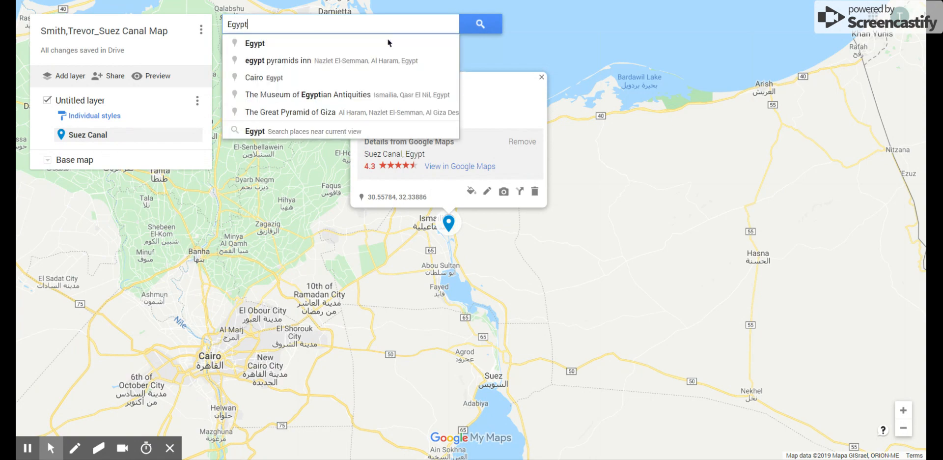
pyautogui.click(365, 45)
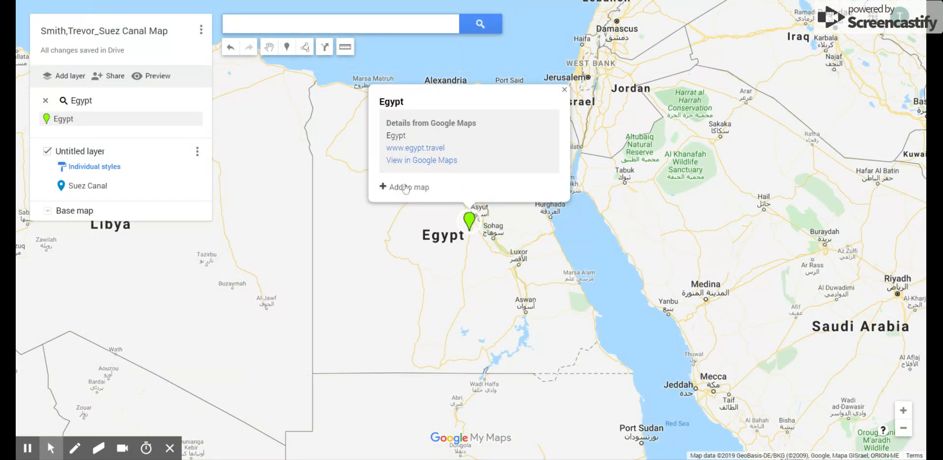
pyautogui.click(404, 187)
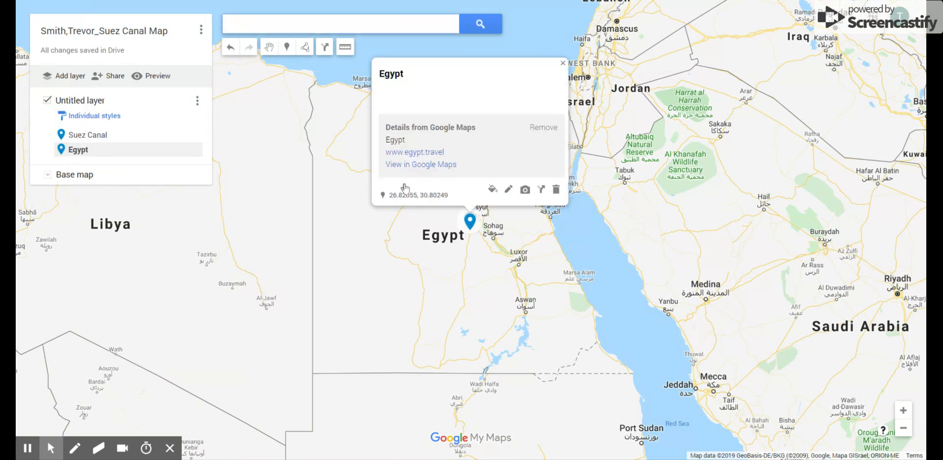
pyautogui.write('Sinai Peninsula')
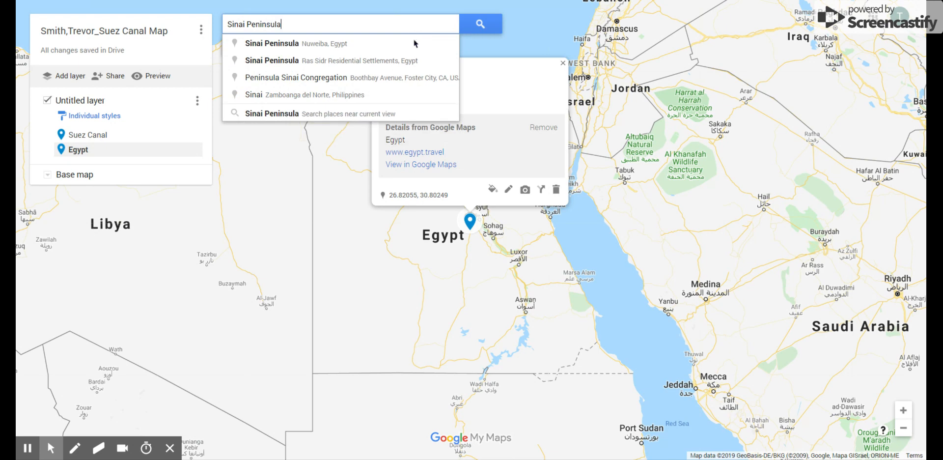
pyautogui.click(379, 45)
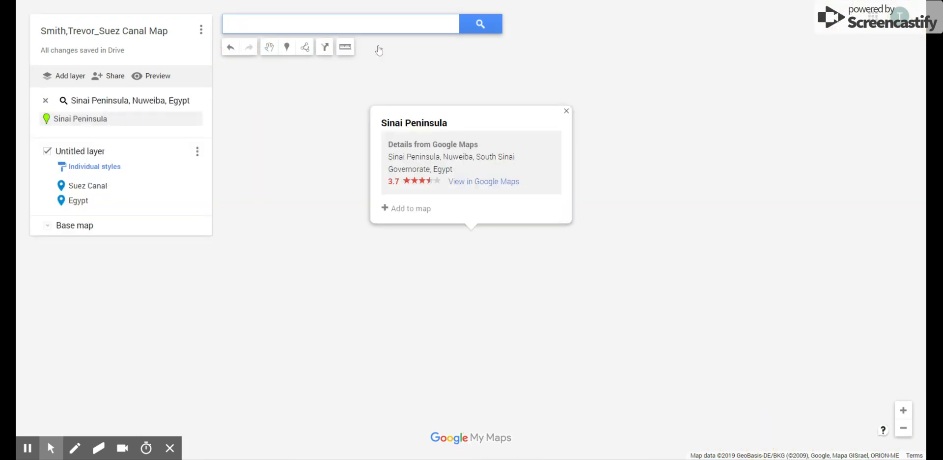
pyautogui.click(405, 186)
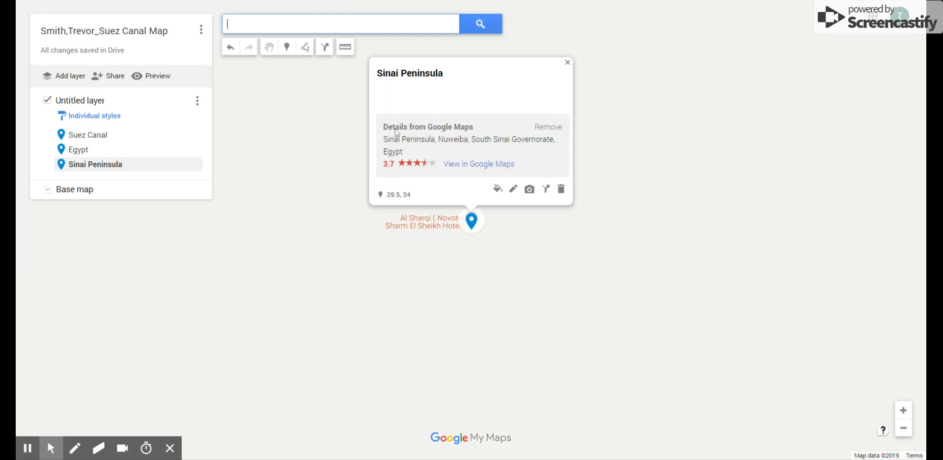
pyautogui.write('Red Sea')
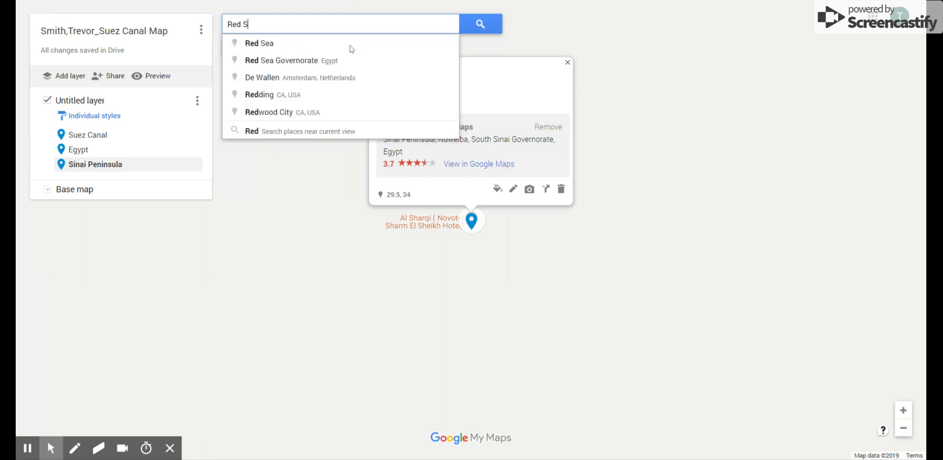
pyautogui.click(316, 49)
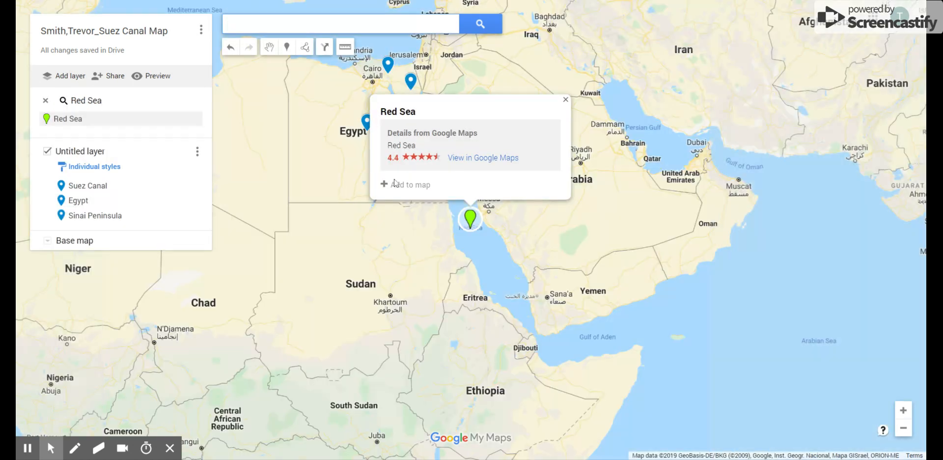
pyautogui.click(399, 185)
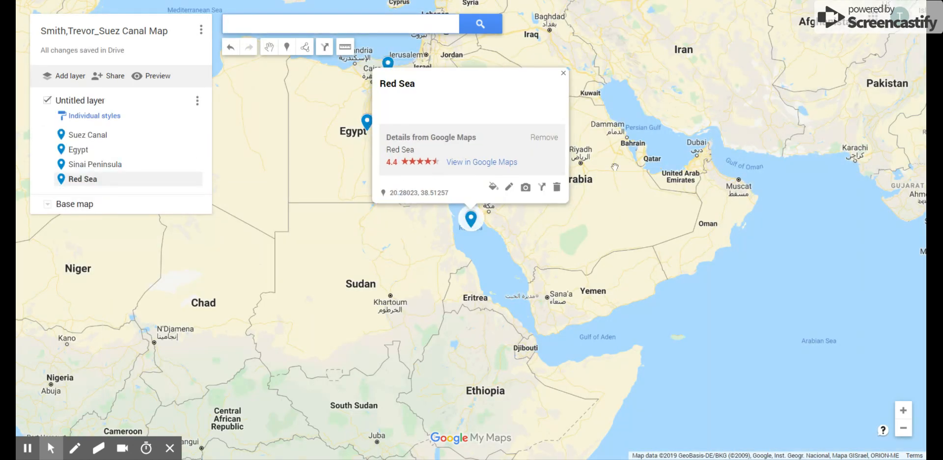
pyautogui.click(903, 427)
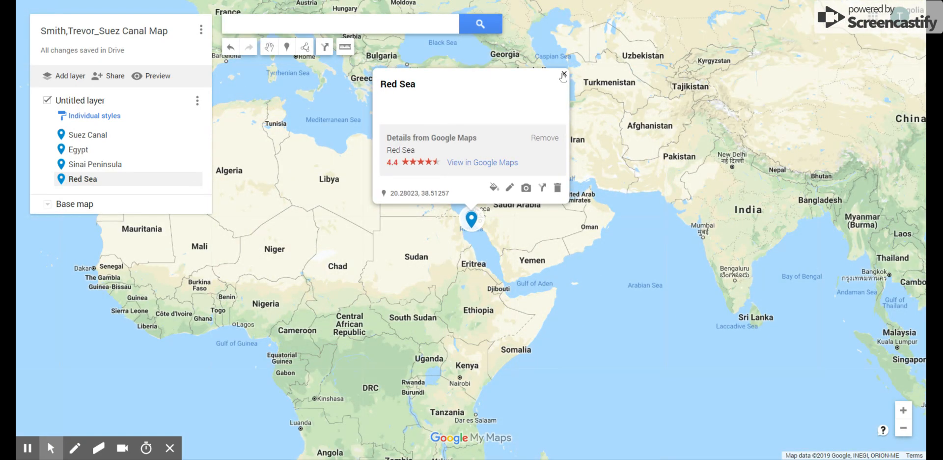
# Close the Red Sea card and select the Suez Canal marker to show its details.
pyautogui.click(564, 73)
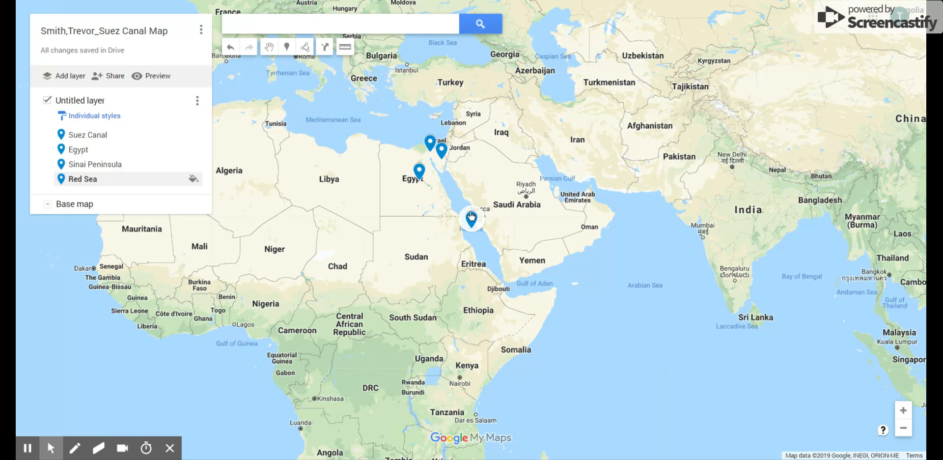
pyautogui.click(431, 142)
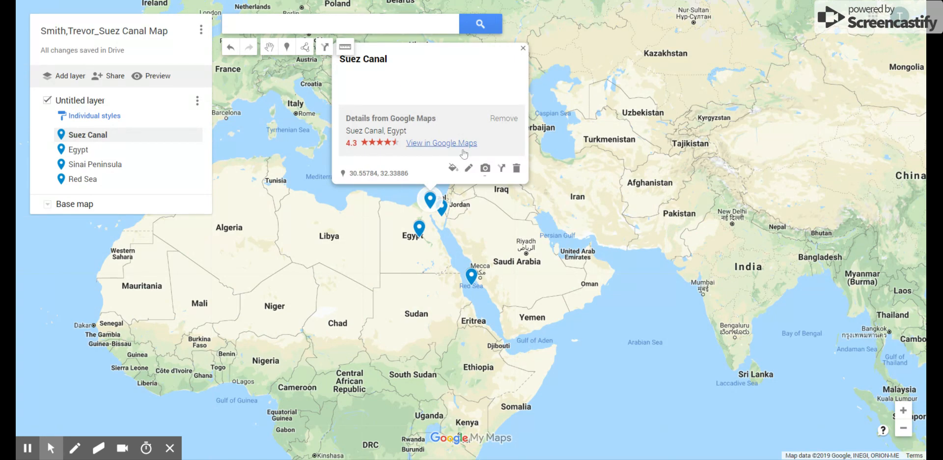
# Write and save the Suez Canal description: French-funded, Egyptian-built, British-purchased, later taken over by Egypt.
pyautogui.click(469, 168)
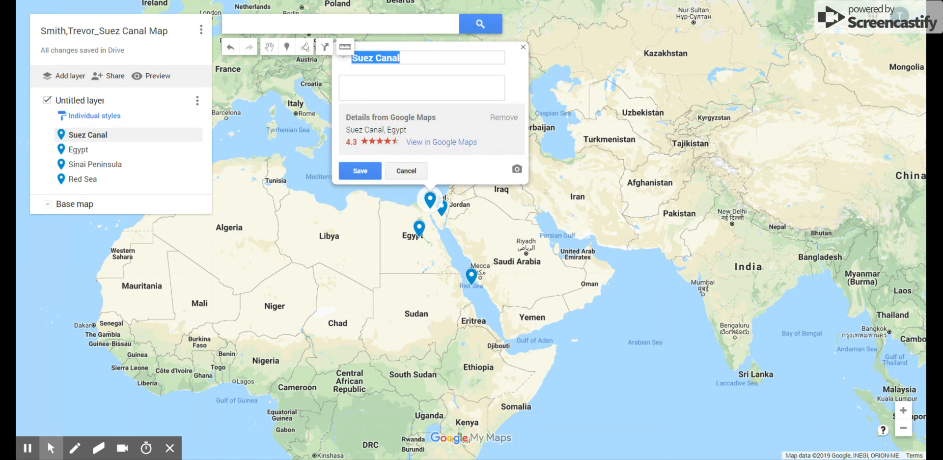
pyautogui.click(422, 88)
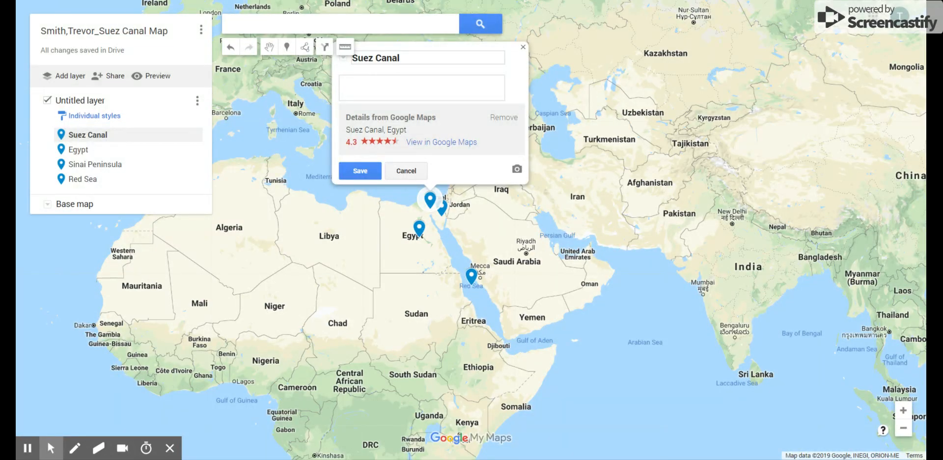
pyautogui.write('The Suez Canal is a canal dug')
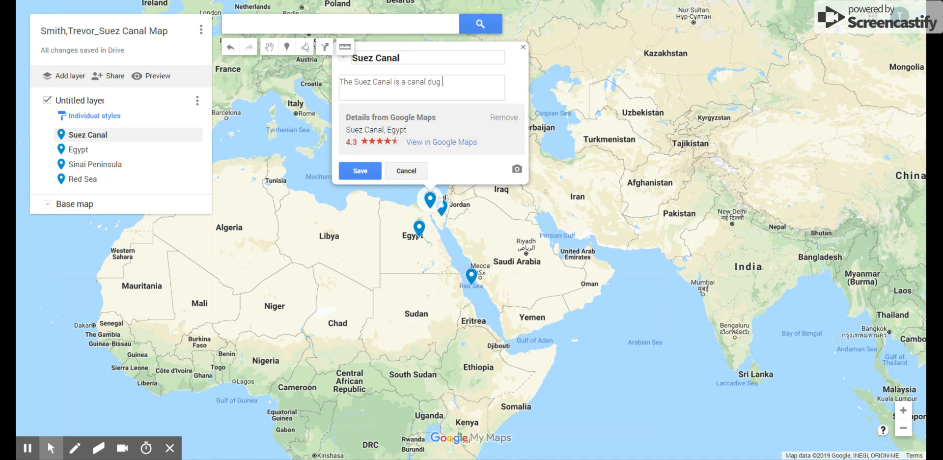
pyautogui.write(' through the ithsmus')
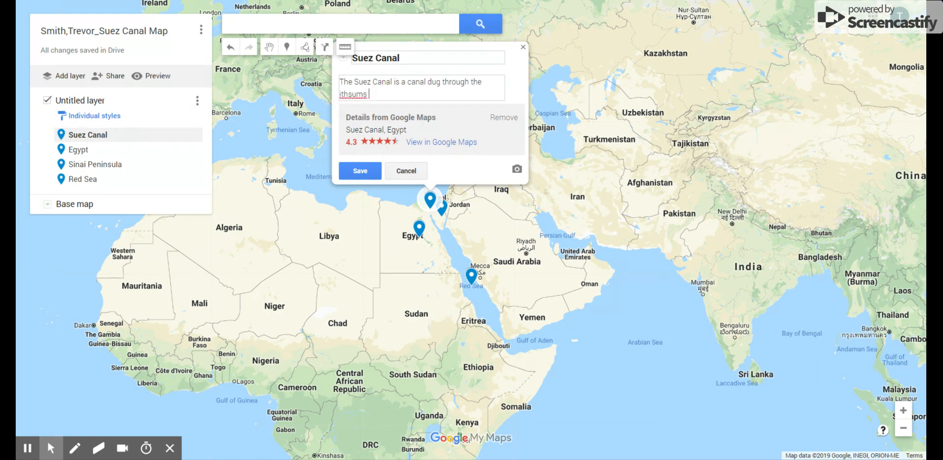
pyautogui.press('BackSpace')
pyautogui.press('BackSpace')
pyautogui.press('BackSpace')
pyautogui.press('BackSpace')
pyautogui.write('sthmus in the Mediterranean')
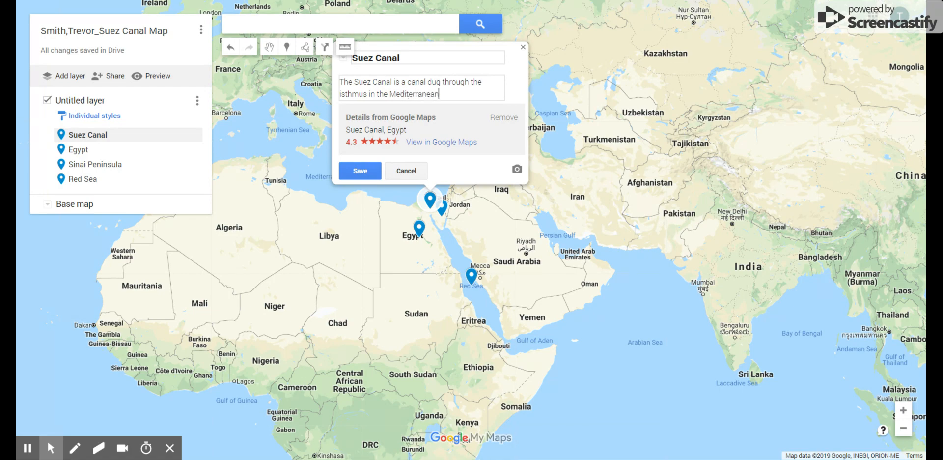
pyautogui.write(' region. This canal was fund')
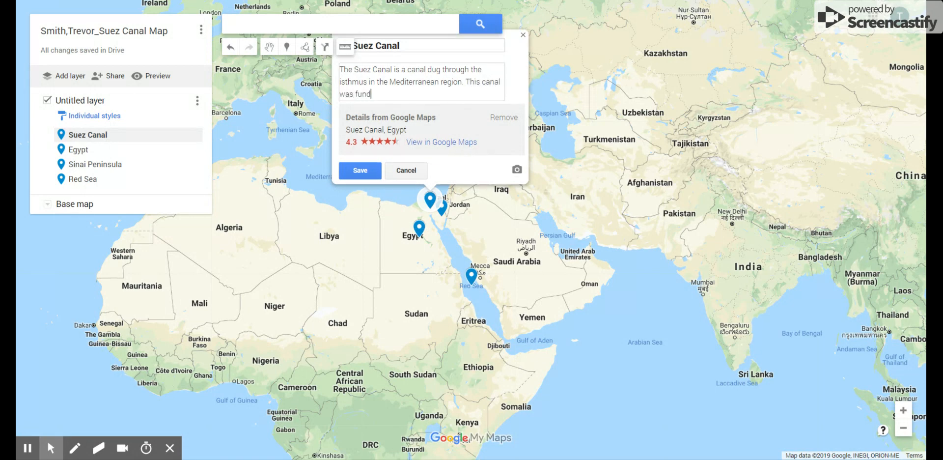
pyautogui.write('ed by the French, built by the Eg')
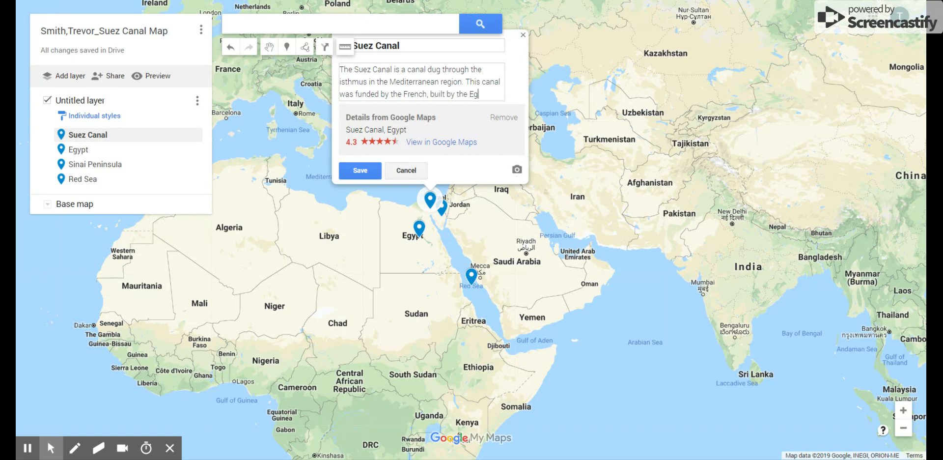
pyautogui.write('yptians.')
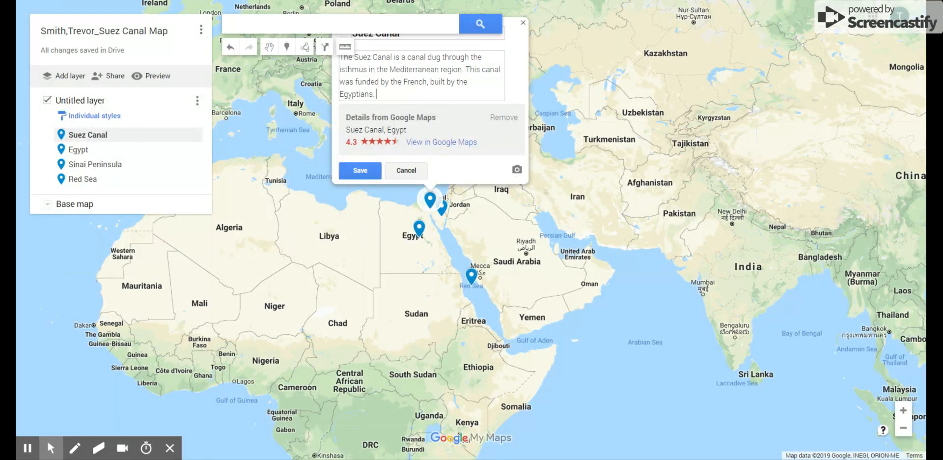
pyautogui.press('BackSpace')
pyautogui.press('BackSpace')
pyautogui.write(', adn')
pyautogui.press('BackSpace')
pyautogui.press('BackSpace')
pyautogui.write('nd eventually purchased')
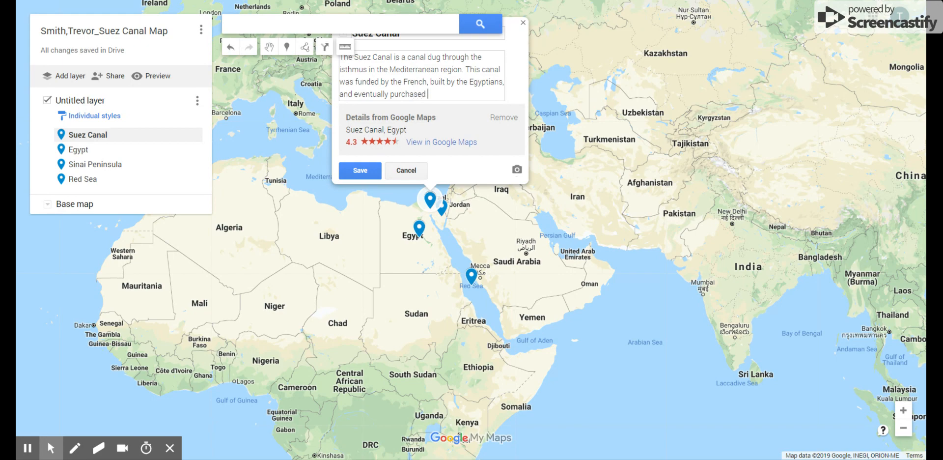
pyautogui.write(' by the British. Egypt took ok')
pyautogui.press('BackSpace')
pyautogui.write('ver the ')
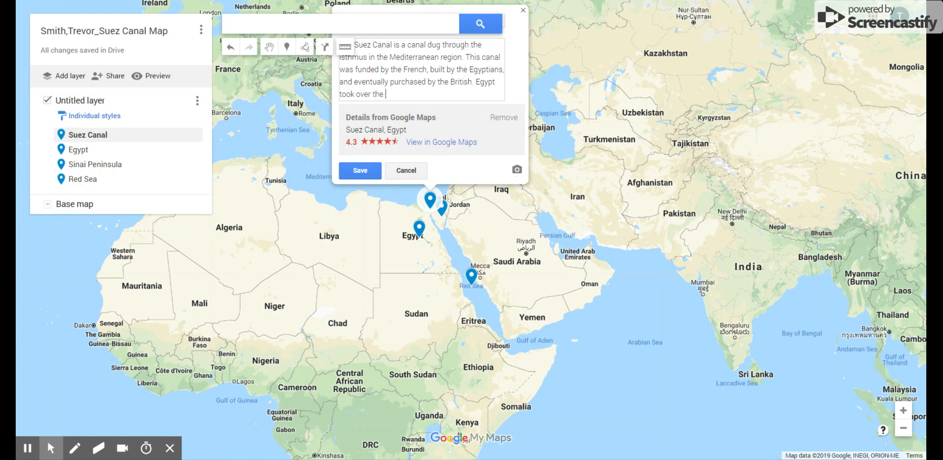
pyautogui.write('canal in the 19900s.')
pyautogui.click(362, 170)
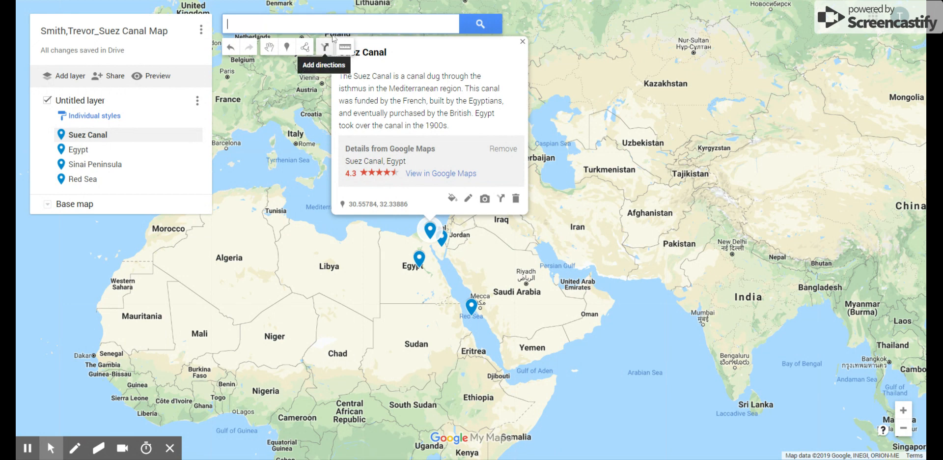
# Add a France pin to the layer and put its description field into edit mode.
pyautogui.write('r')
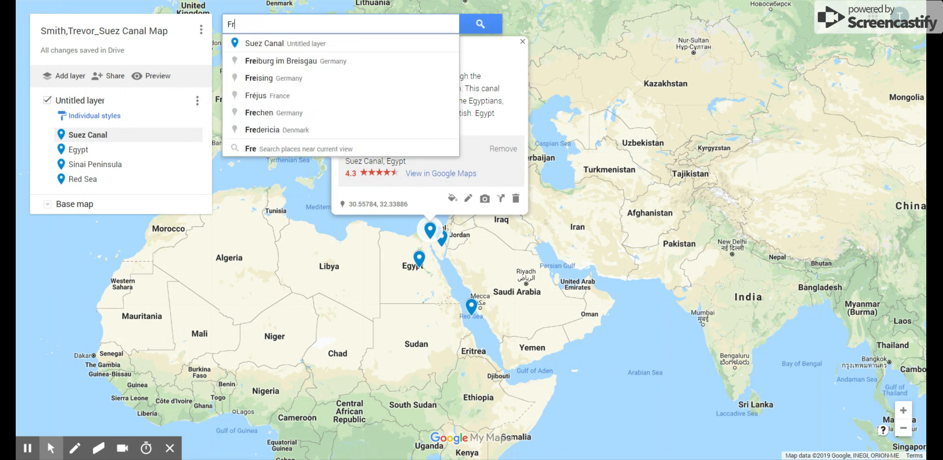
pyautogui.write('nnce')
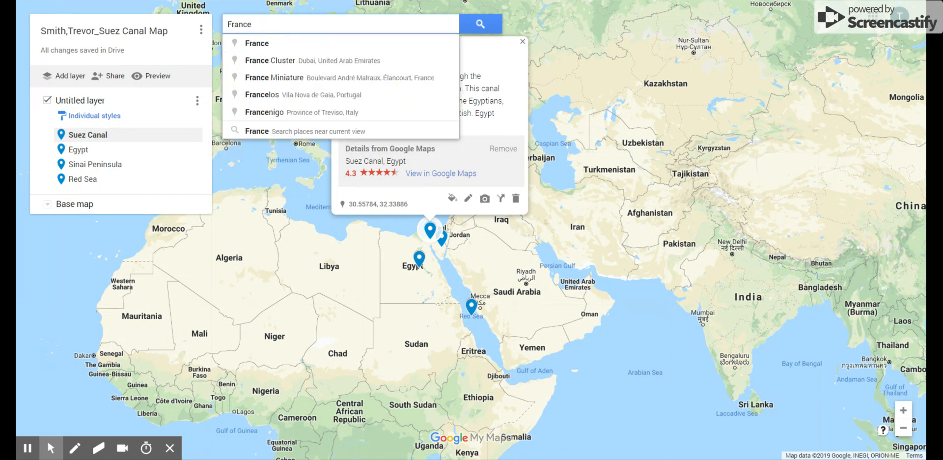
pyautogui.click(298, 47)
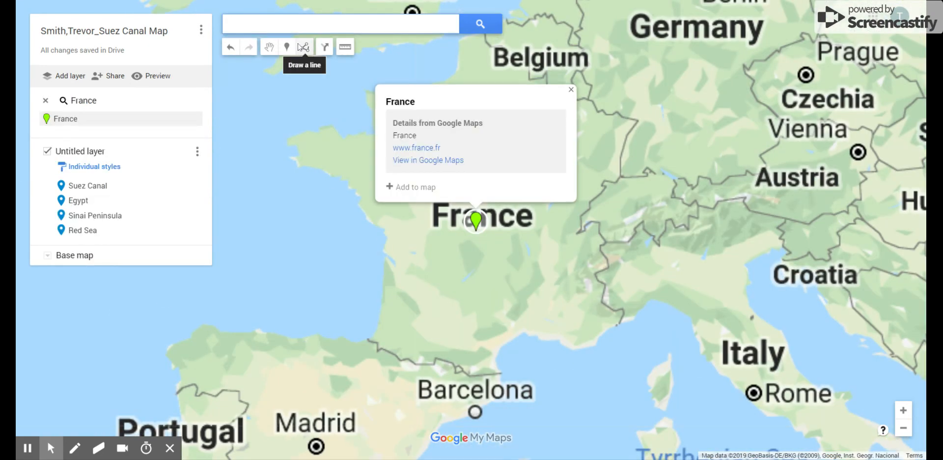
pyautogui.click(417, 187)
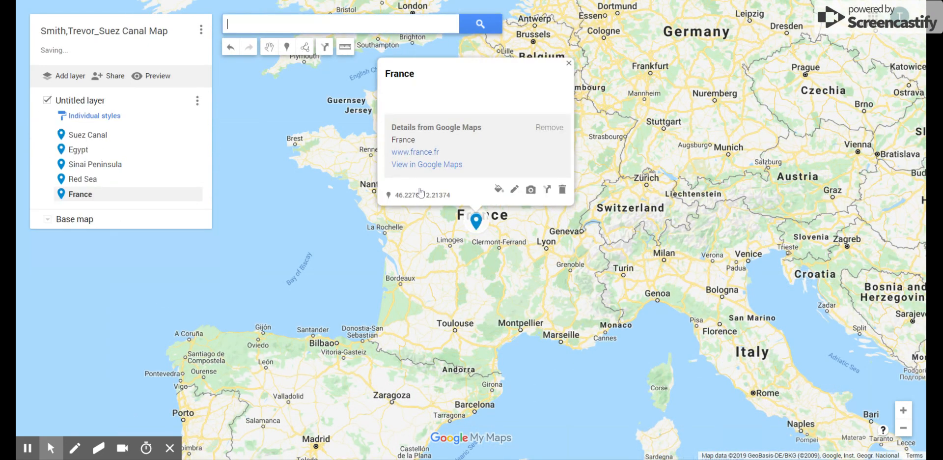
pyautogui.click(515, 189)
pyautogui.press('Tab')
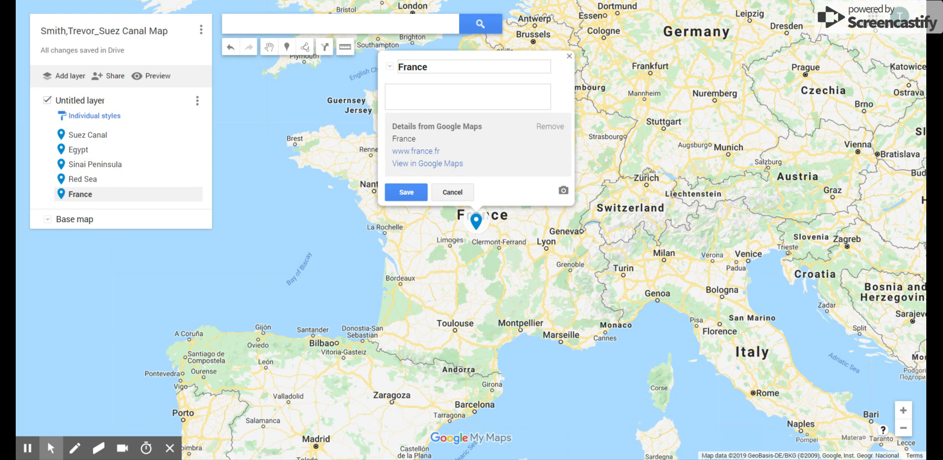
# Save France's description: it funded the canal and could now trade with Asia freely or cheaply.
pyautogui.write('France benefited from the Suez')
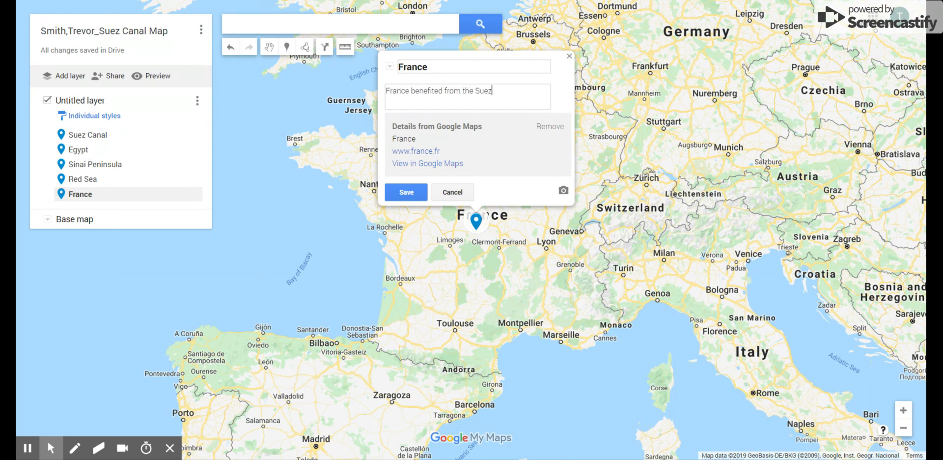
pyautogui.write(' Canal because they ')
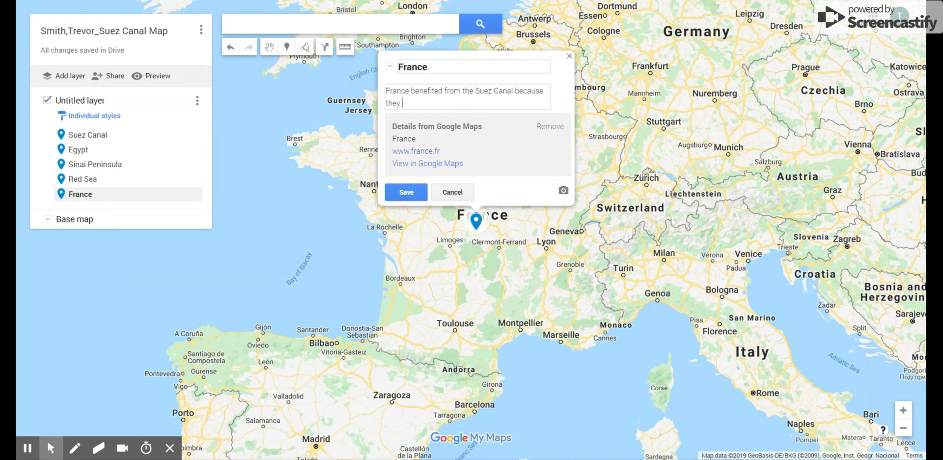
pyautogui.write('funded its creation and now could mo')
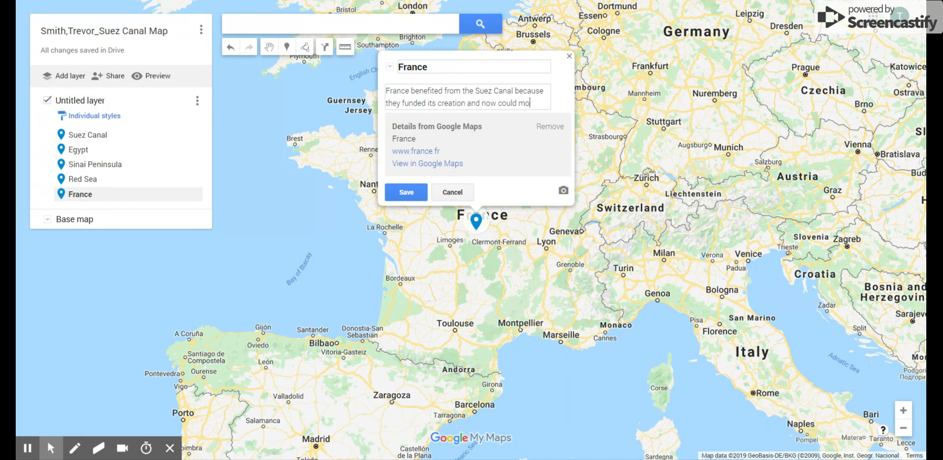
pyautogui.write('ve products')
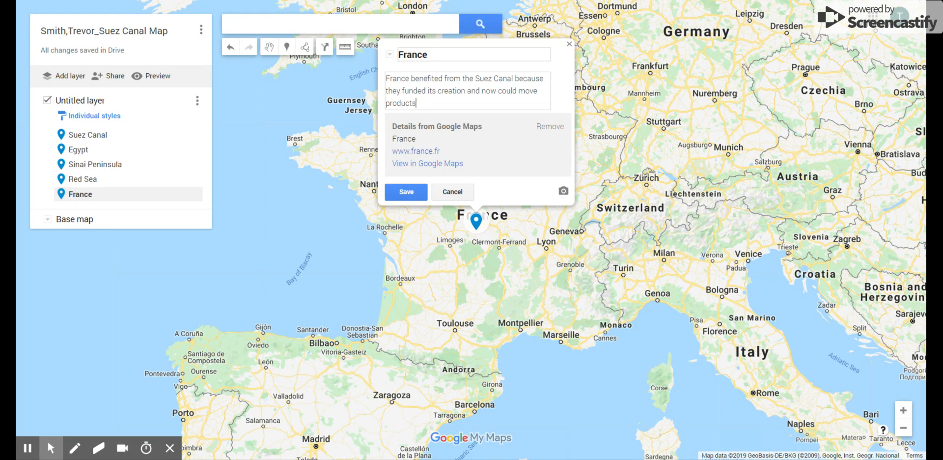
pyautogui.write(' and goods through the me')
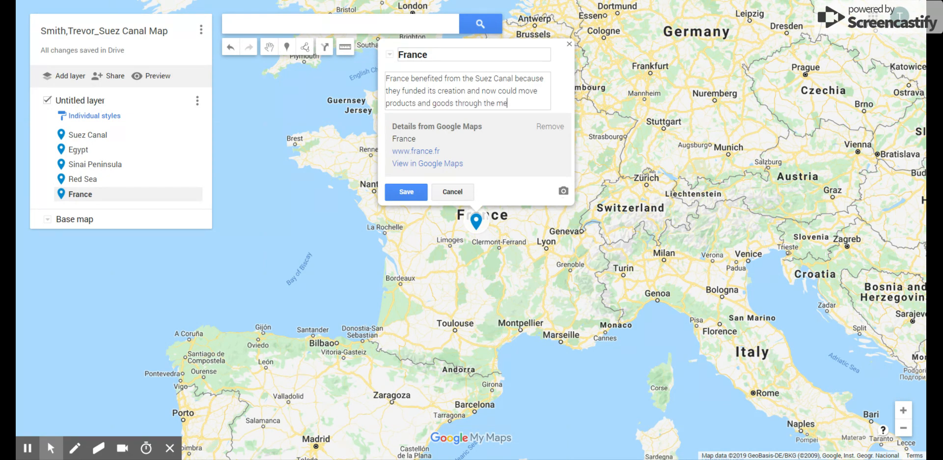
pyautogui.write('diterranean Sea and ')
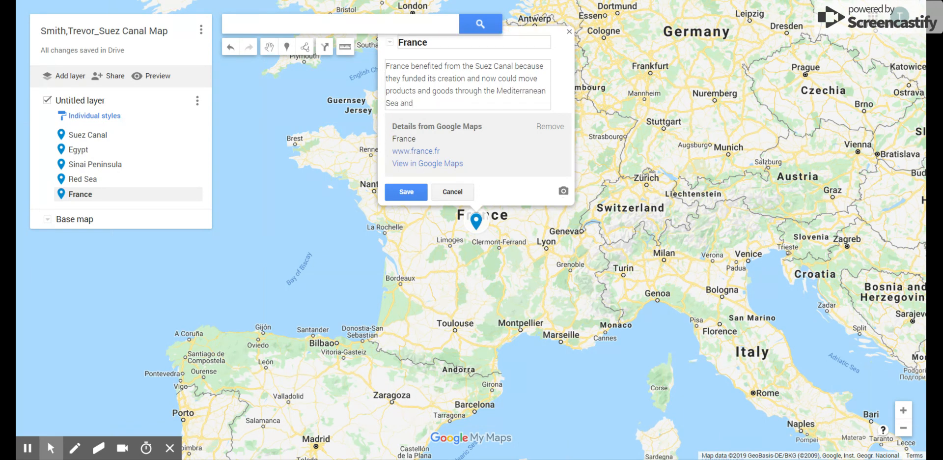
pyautogui.write('out towards a')
pyautogui.press('BackSpace')
pyautogui.write('Asia freely or cheaply.')
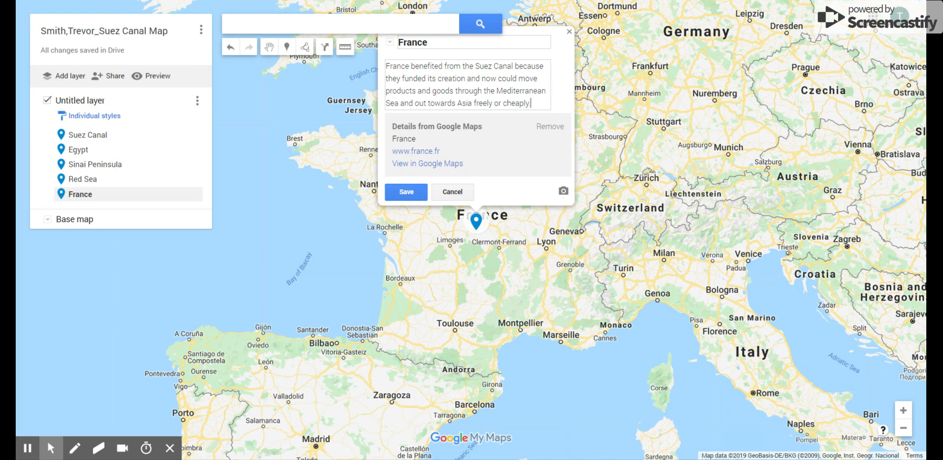
pyautogui.click(414, 193)
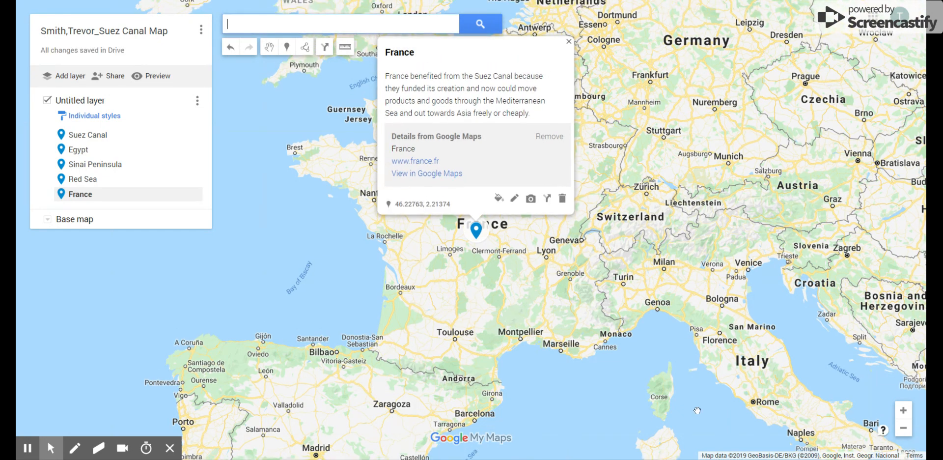
# Zoom out to show Europe and the Middle East, then open the Suez Canal pin's details.
pyautogui.moveTo(694, 402); pyautogui.dragTo(408, 136)
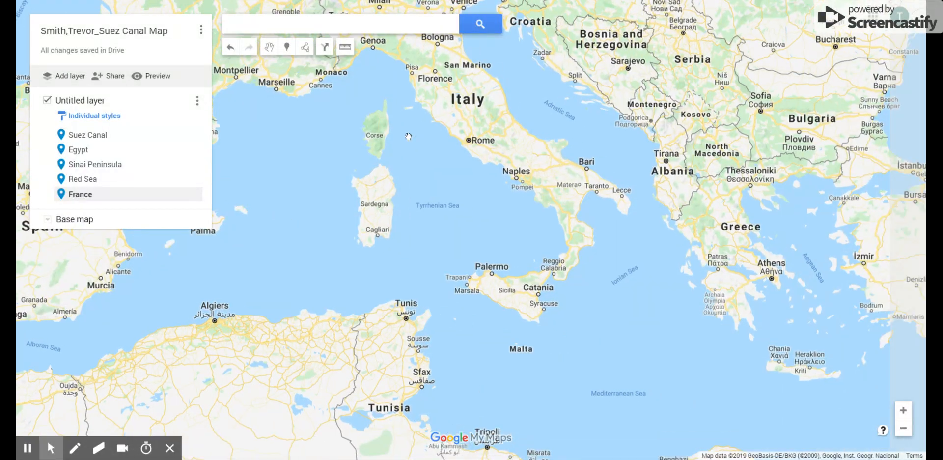
pyautogui.click(903, 428)
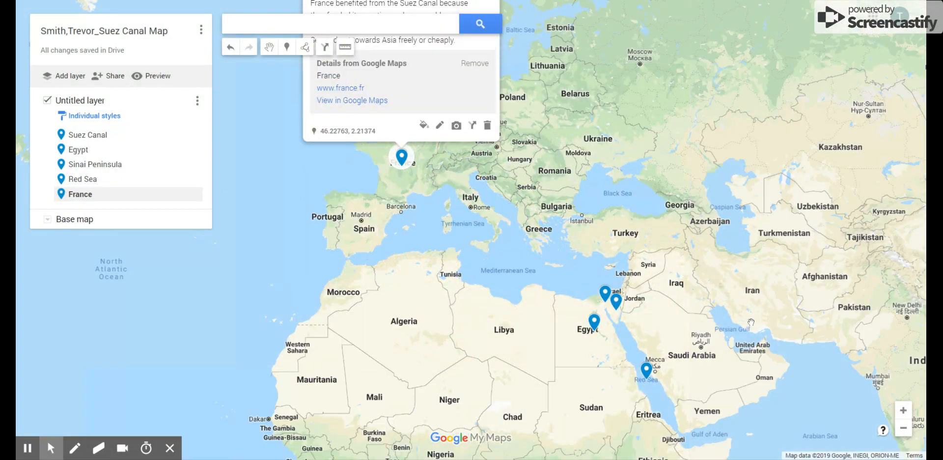
pyautogui.moveTo(725, 315); pyautogui.dragTo(652, 389)
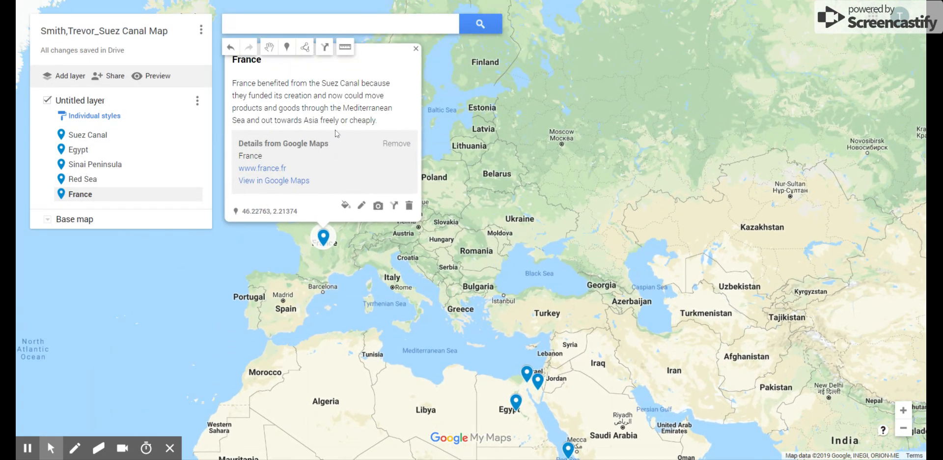
pyautogui.moveTo(588, 324); pyautogui.dragTo(577, 245)
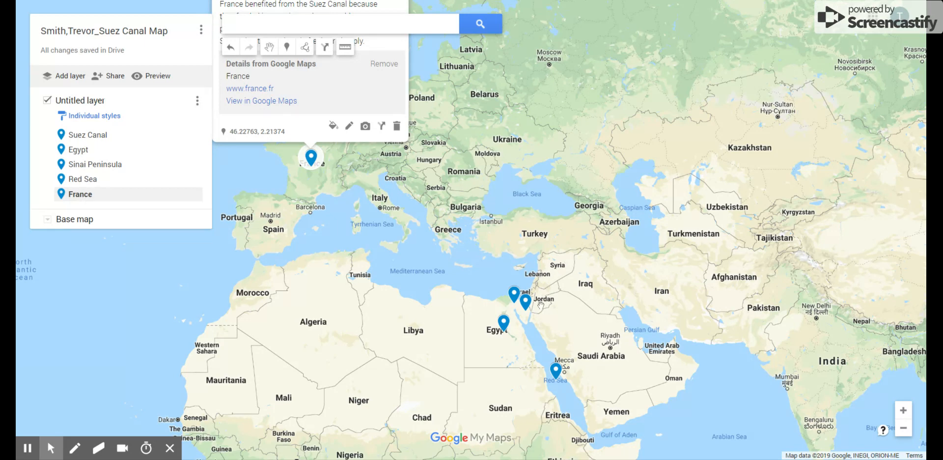
pyautogui.click(514, 293)
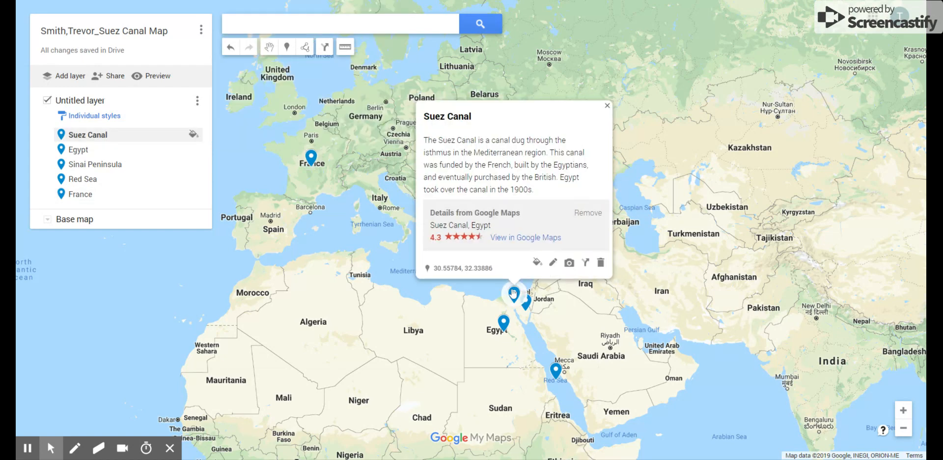
# Attach a Google Image Search photo of ships in the Suez Canal to the Suez Canal pin.
pyautogui.click(569, 263)
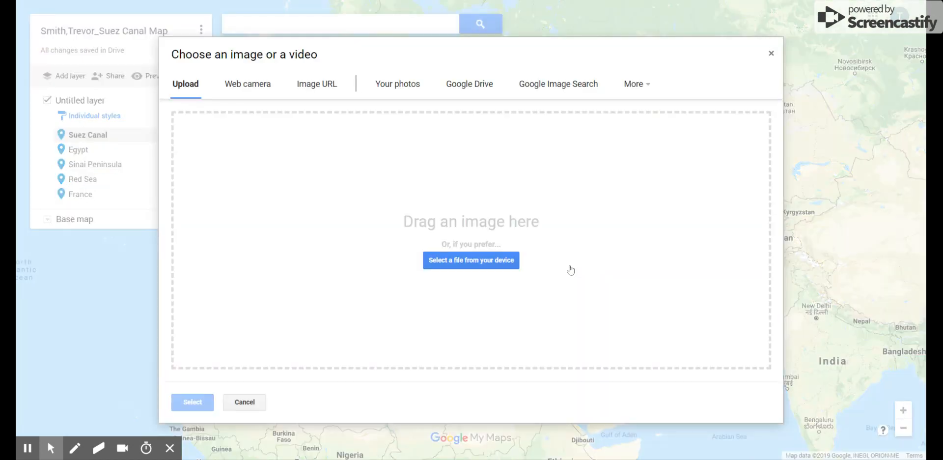
pyautogui.click(563, 90)
pyautogui.write('S')
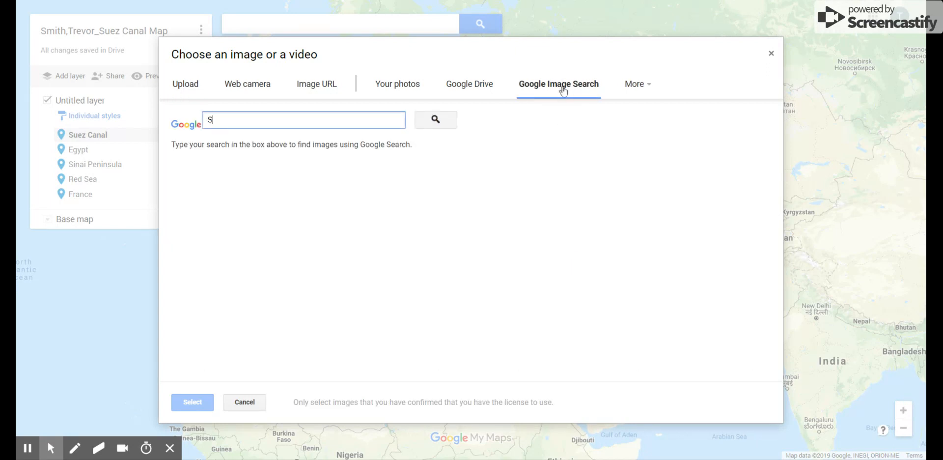
pyautogui.write('uez Canal')
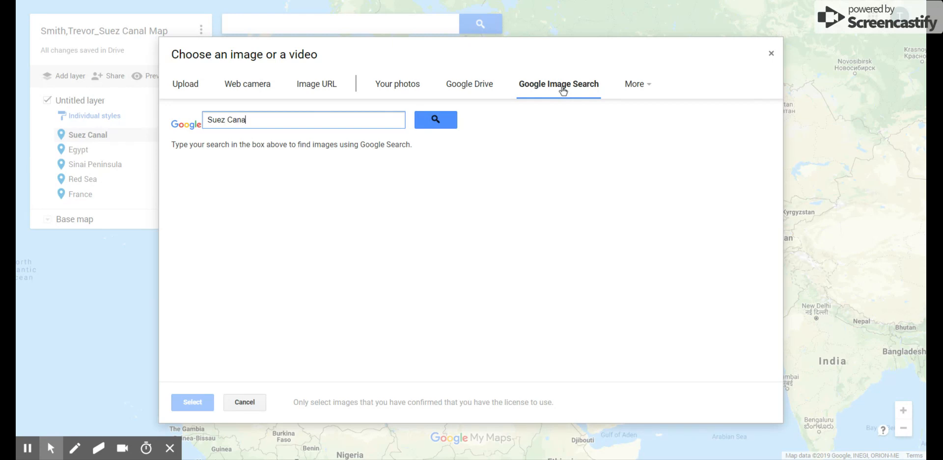
pyautogui.press('Return')
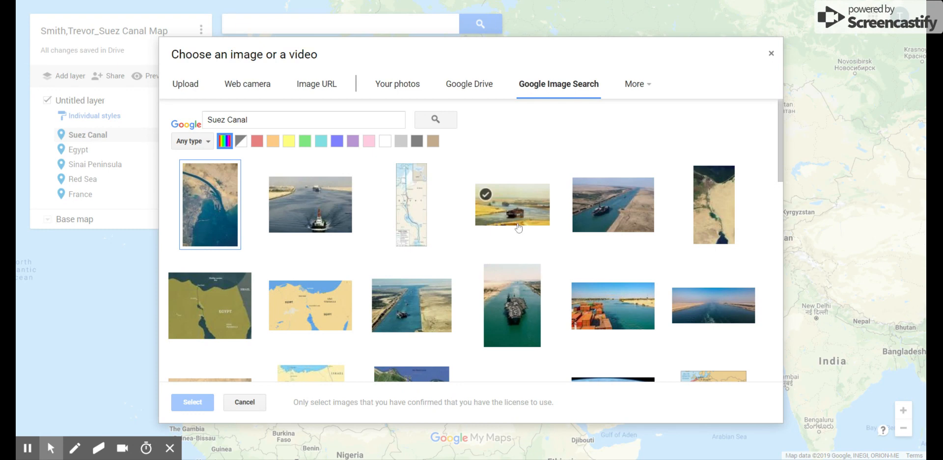
pyautogui.scroll(-3, 600, 252)
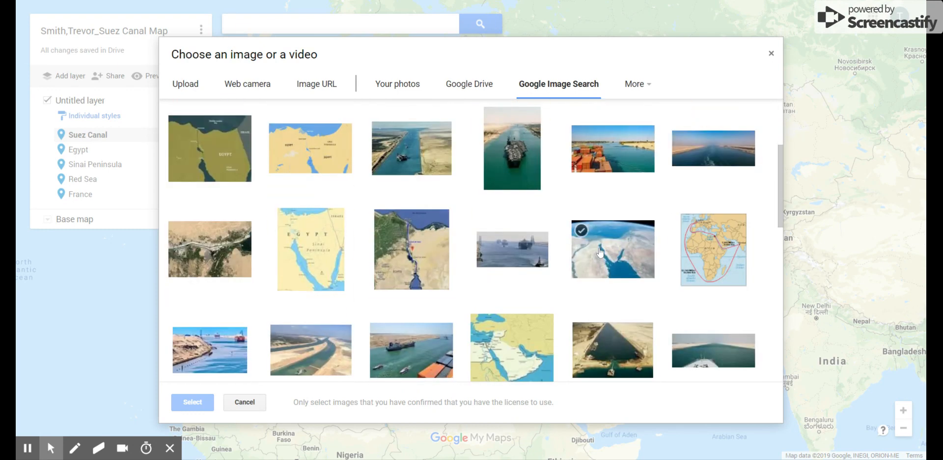
pyautogui.scroll(1, 490, 199)
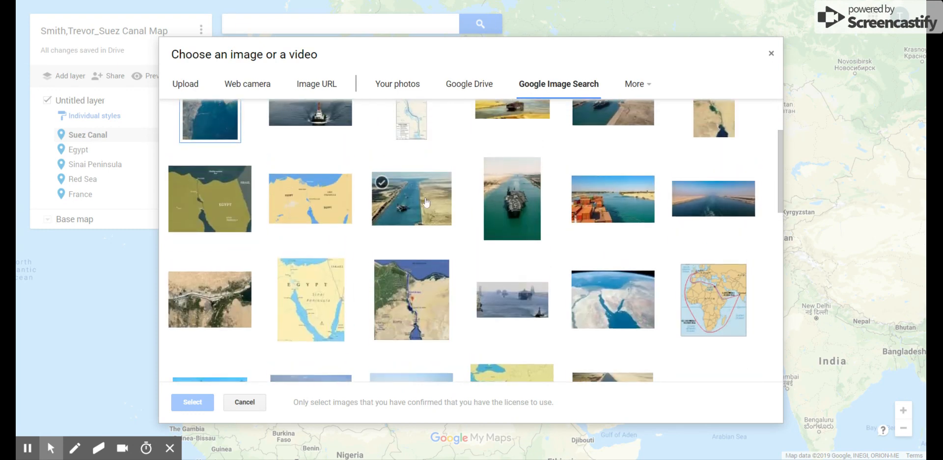
pyautogui.click(426, 202)
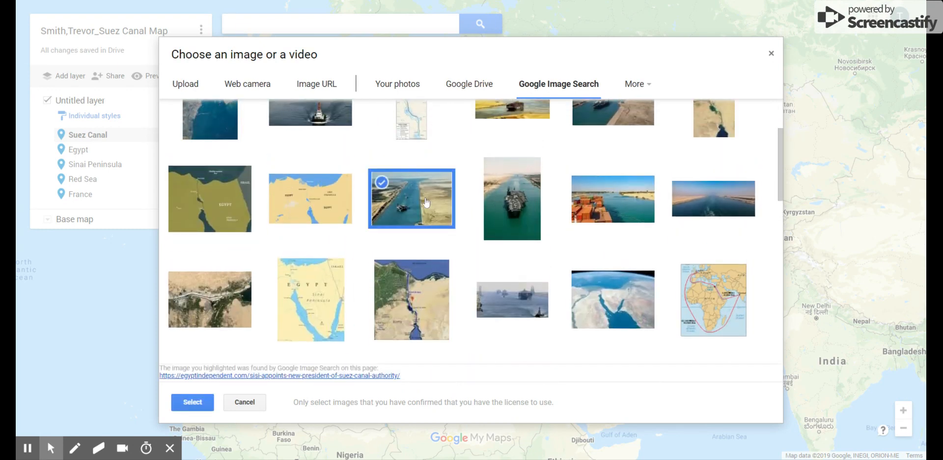
pyautogui.click(197, 407)
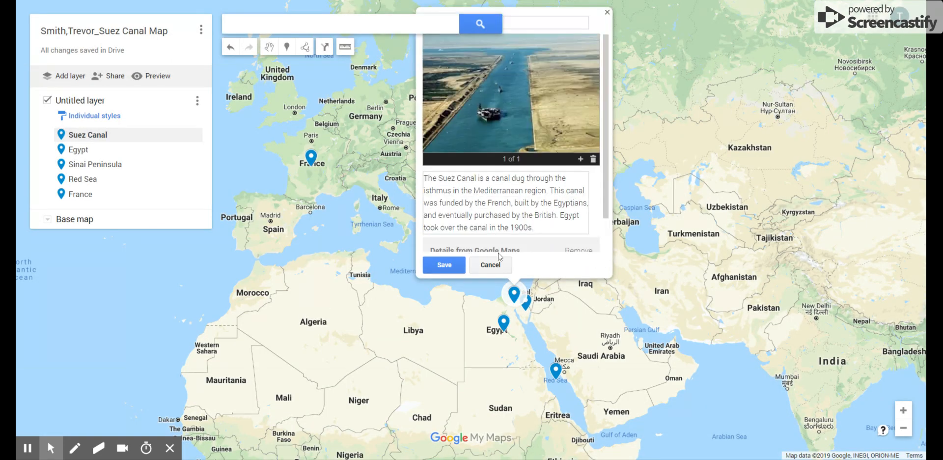
pyautogui.scroll(-1, 451, 245)
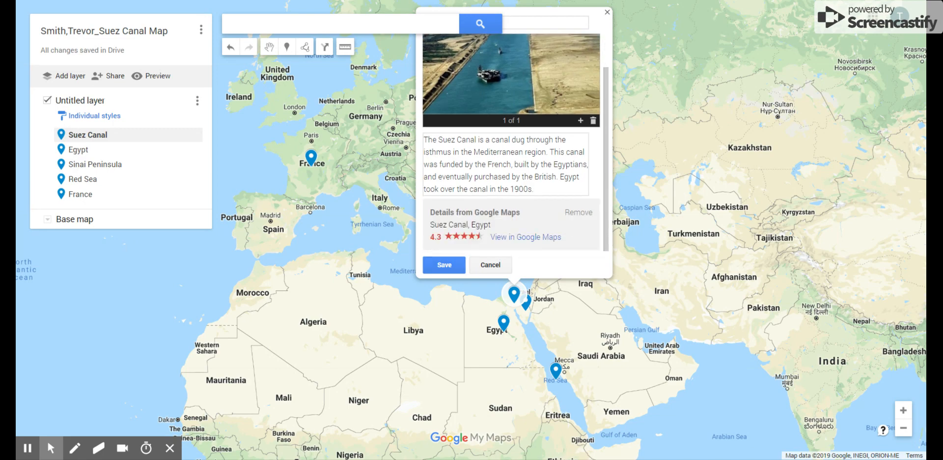
pyautogui.scroll(1, 510, 143)
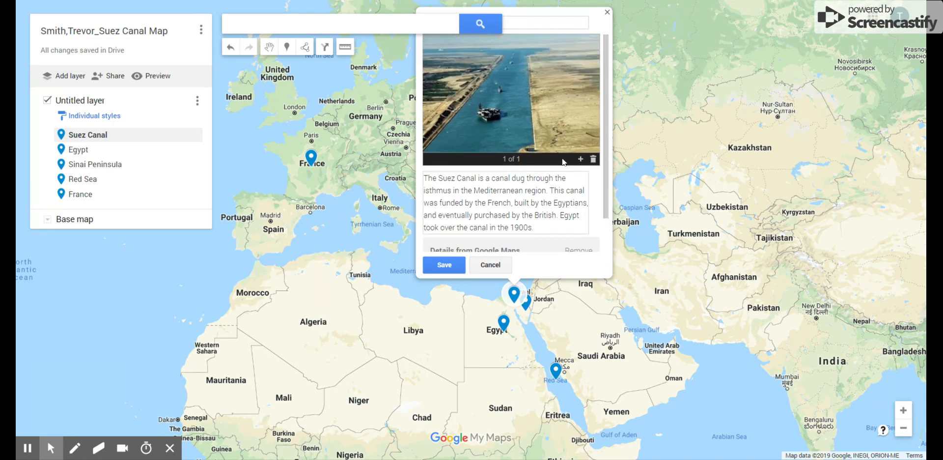
# Attach the tall Suez Canal route map from Google Image Search as the pin's second image and save.
pyautogui.click(581, 159)
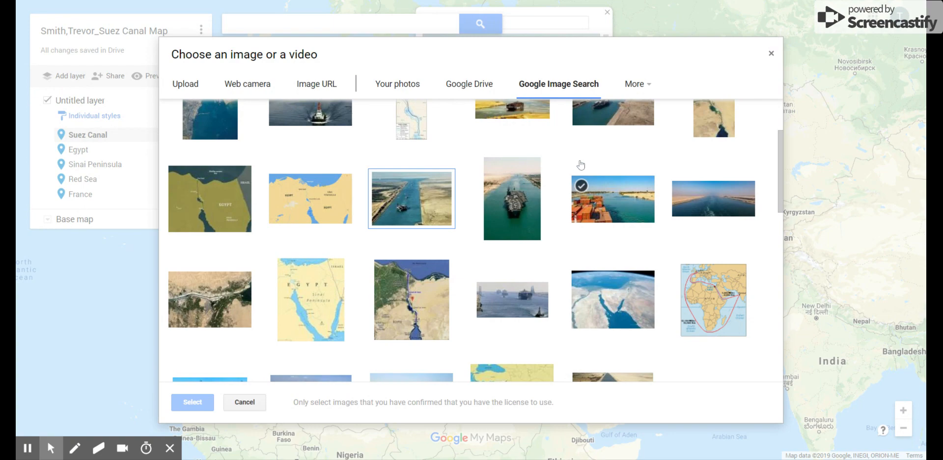
pyautogui.scroll(2, 539, 205)
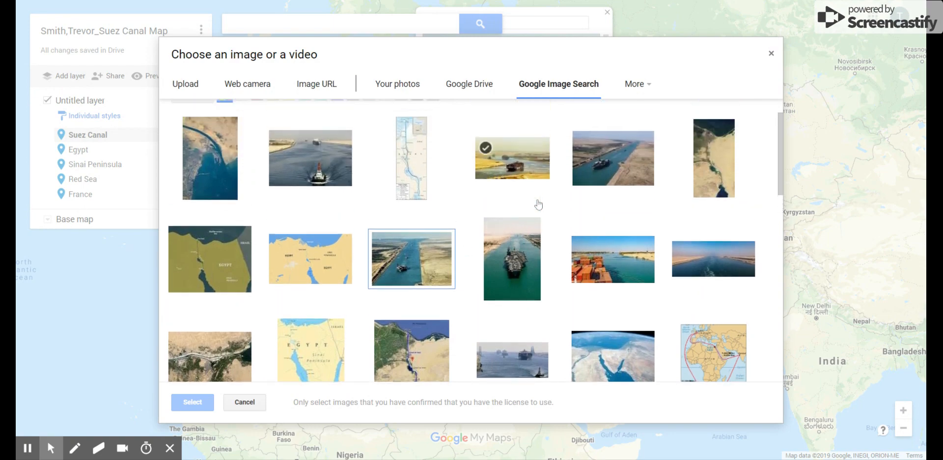
pyautogui.click(412, 157)
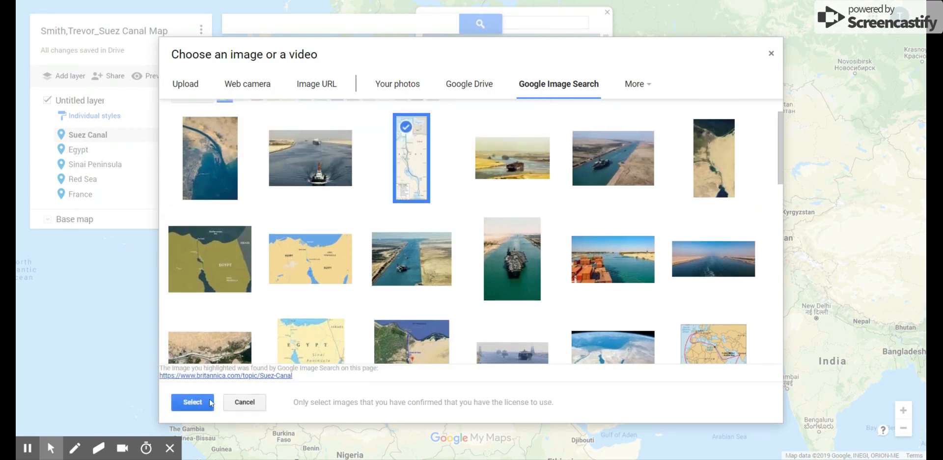
pyautogui.click(210, 403)
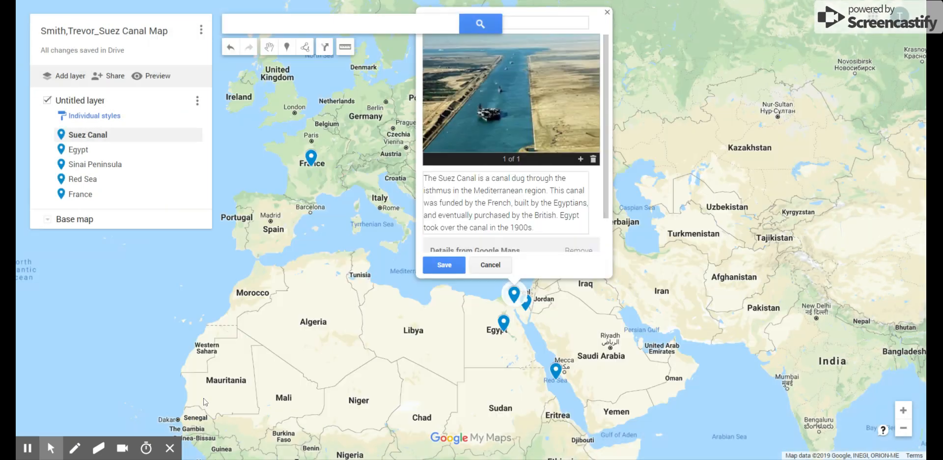
pyautogui.click(445, 265)
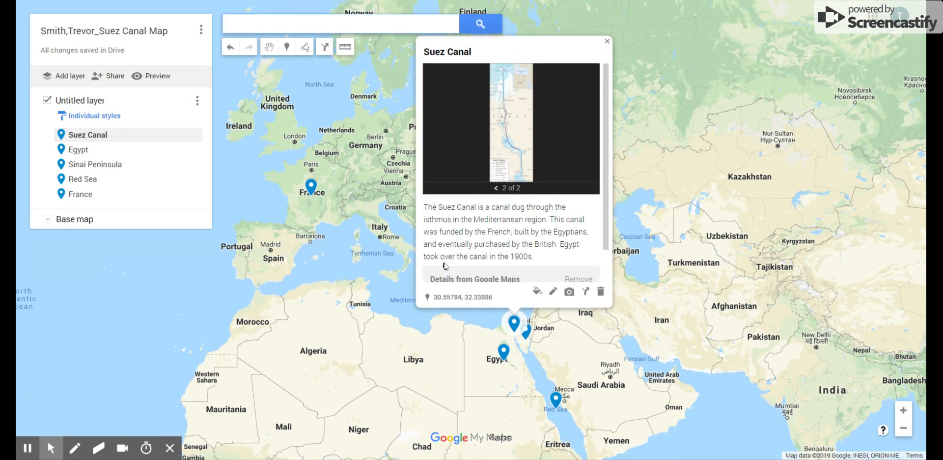